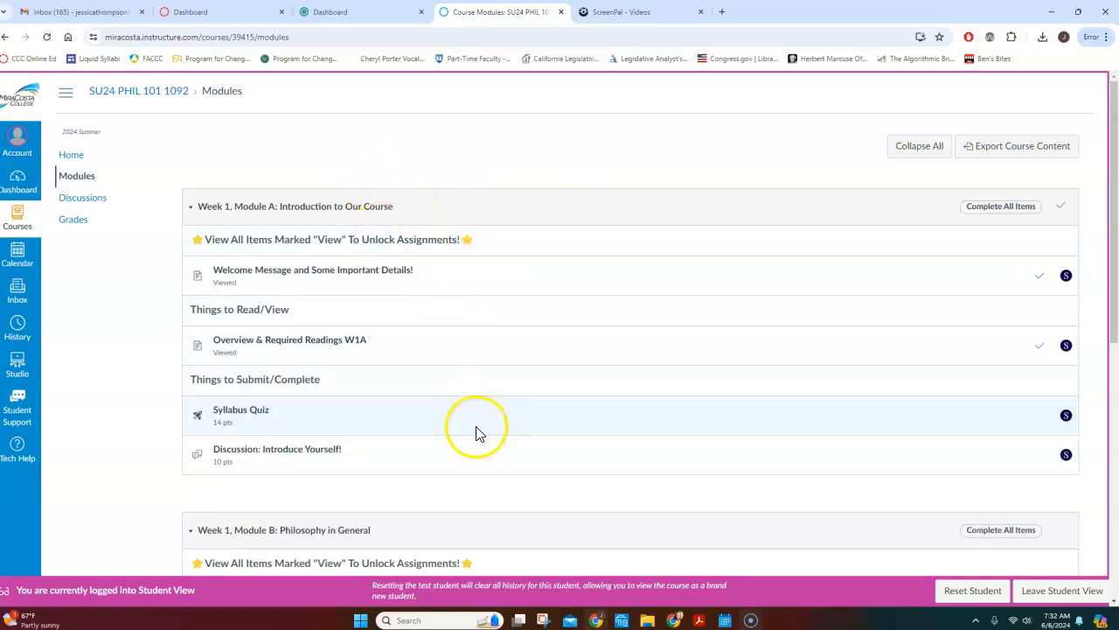
Look through the Week 1 modules and open the Overview & Required Readings W1B page to review its readings and assignments.
scroll(485, 397, "down", 2)
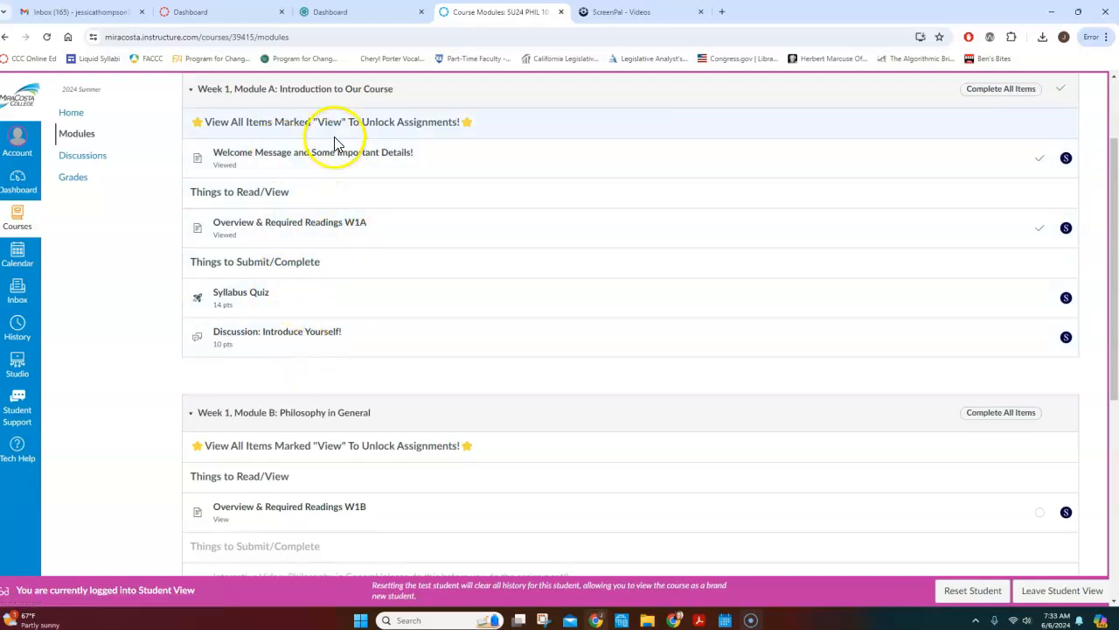
scroll(335, 142, "down", 3)
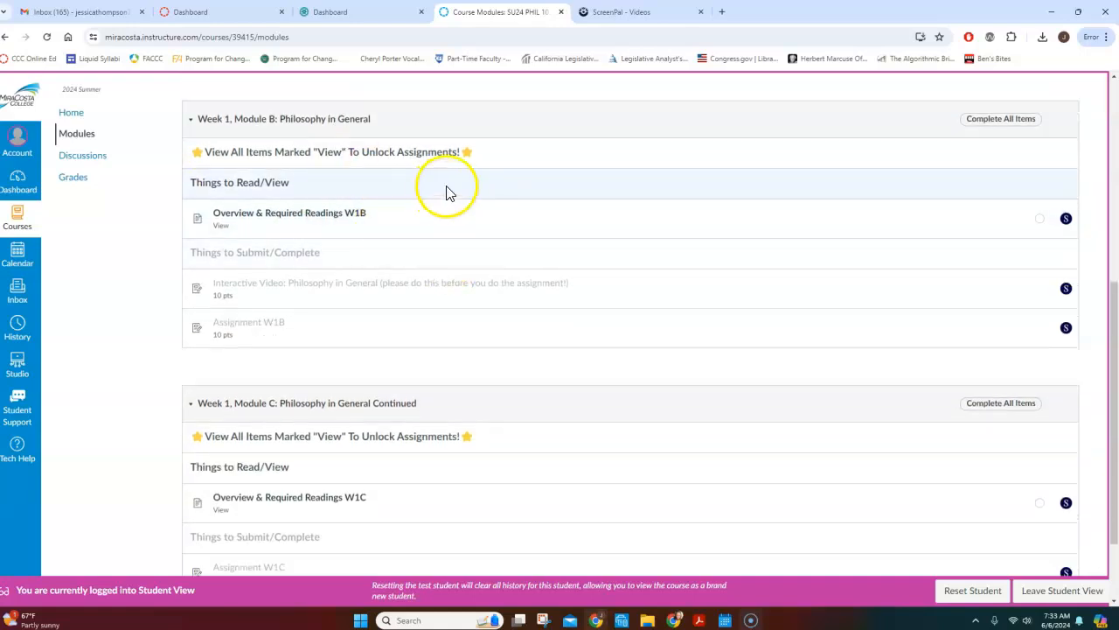
left_click(323, 218)
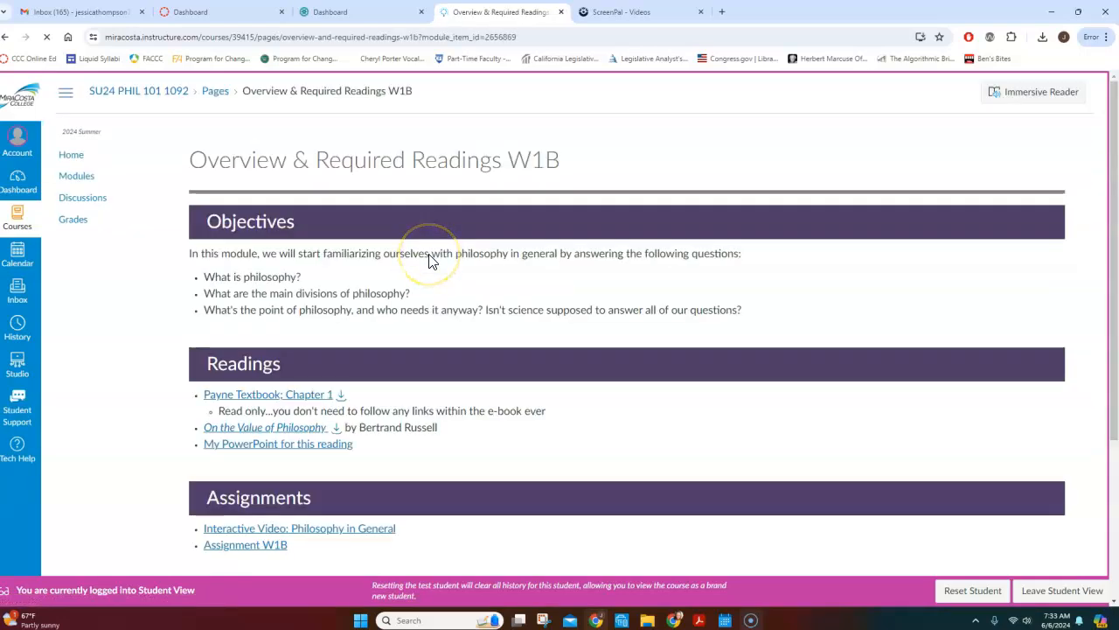
scroll(428, 259, "down", 1)
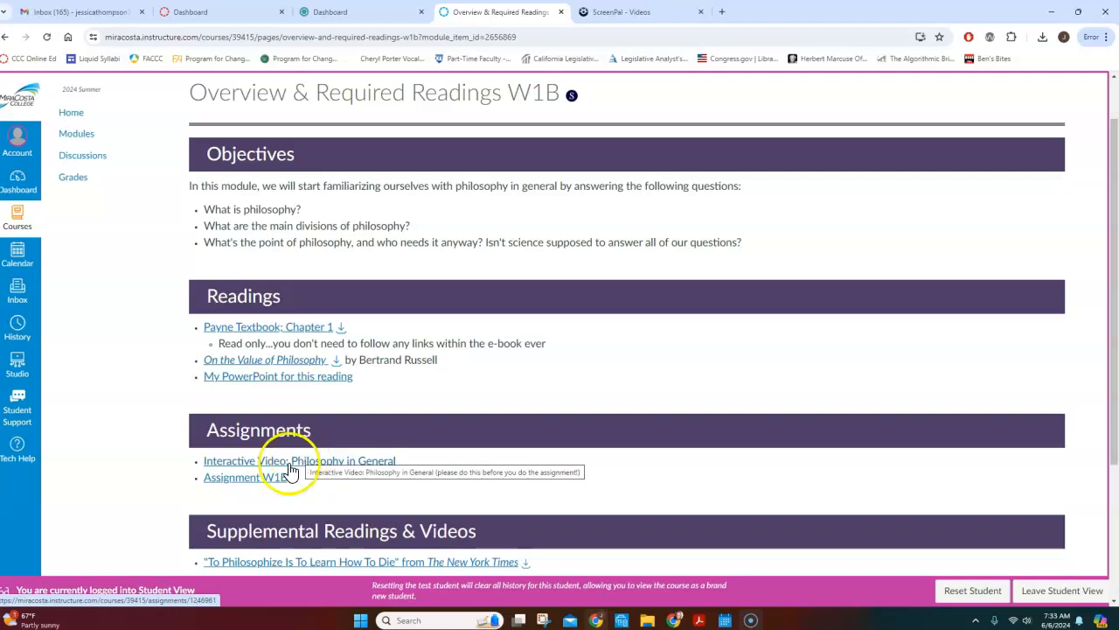
Go back to the course modules and open the assignment instructions page linked from Assignment W1B.
left_click(79, 133)
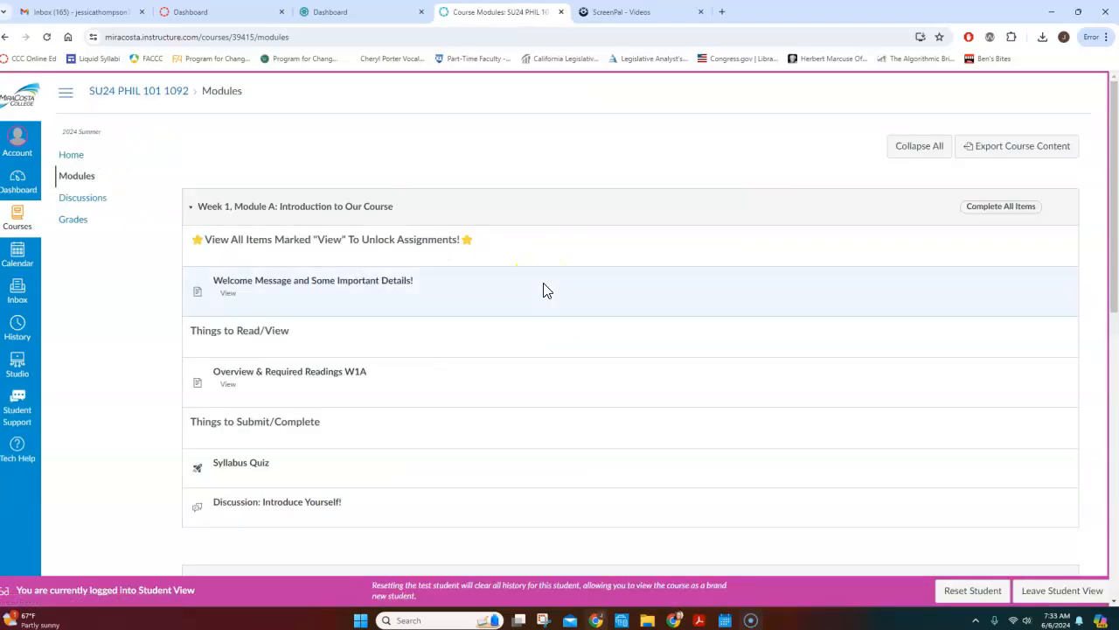
scroll(556, 284, "down", 1)
scroll(556, 291, "down", 3)
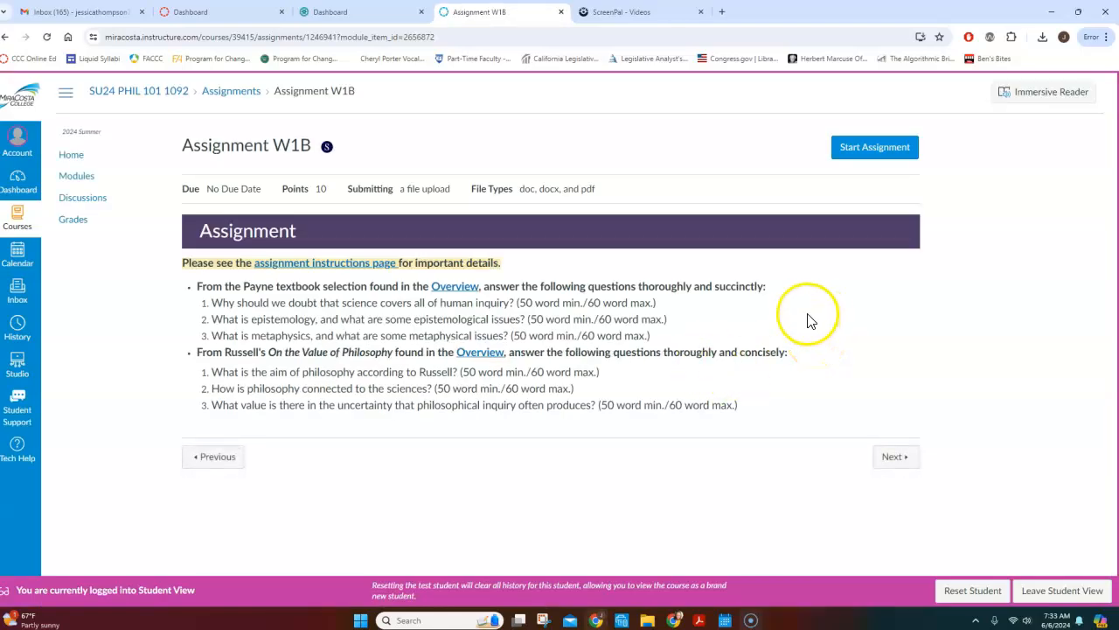
left_click(304, 264)
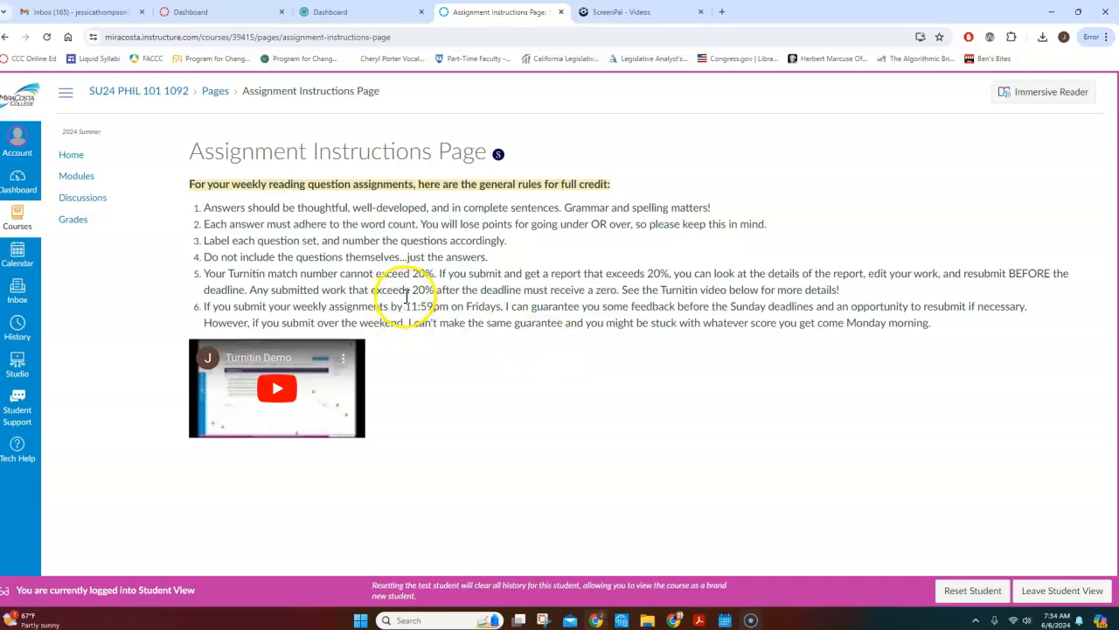
Return through the course modules to Assignment W1B in Week 1, Module B, and start the assignment.
left_click(80, 178)
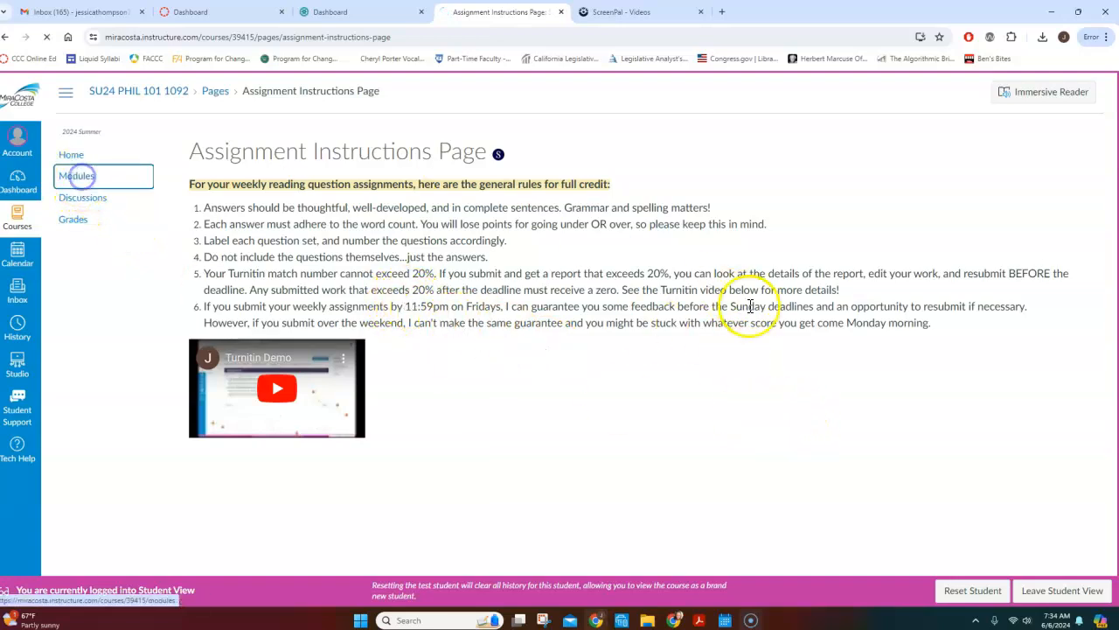
scroll(752, 310, "down", 10)
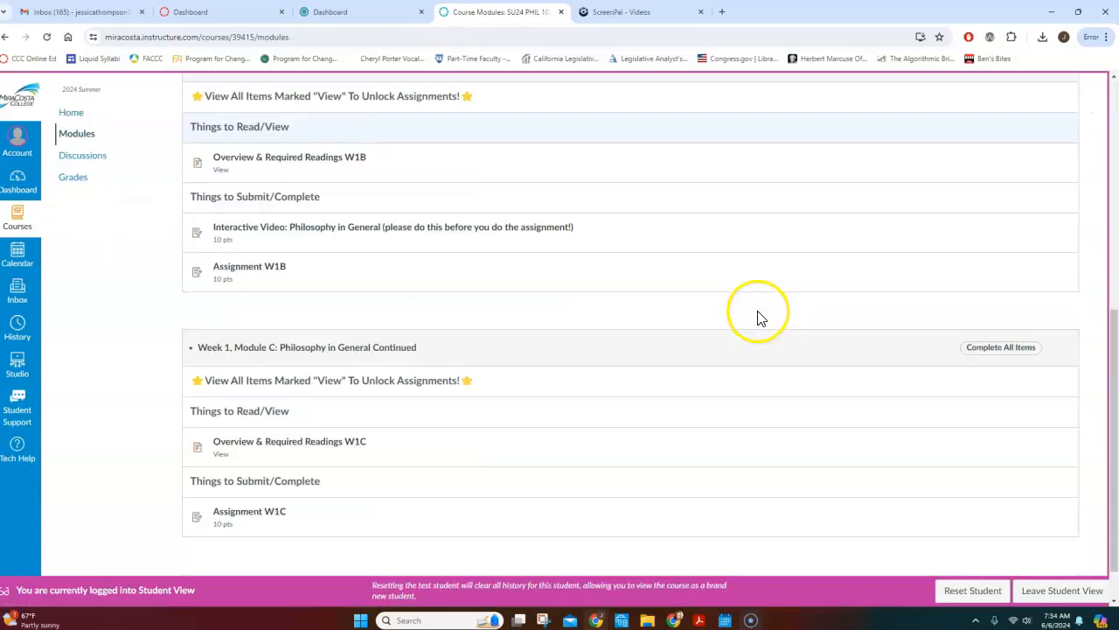
left_click(250, 218)
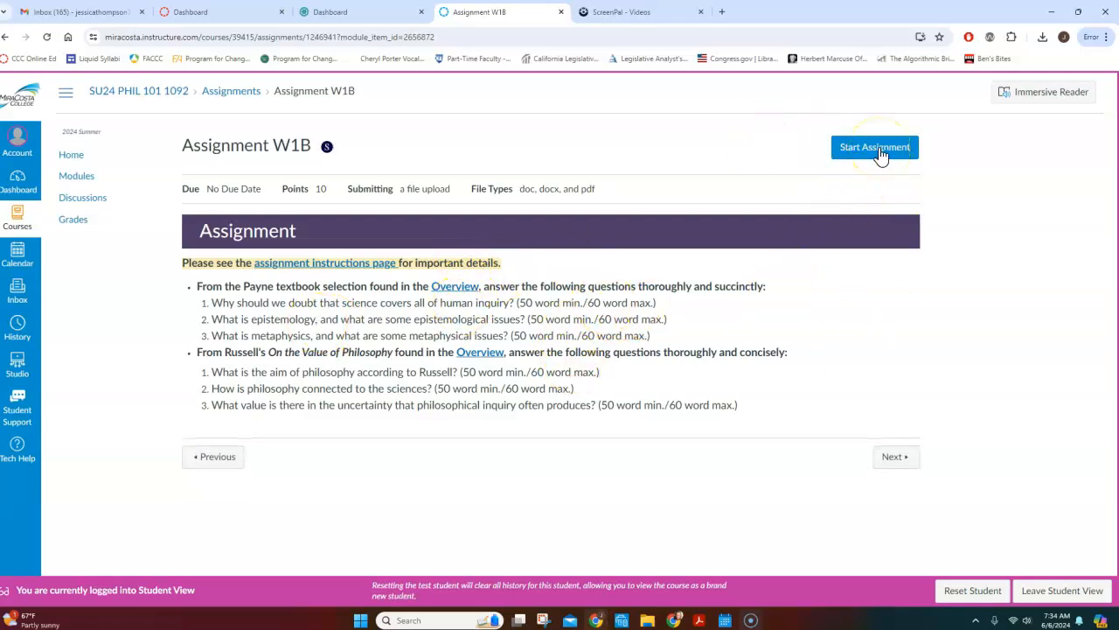
left_click(875, 147)
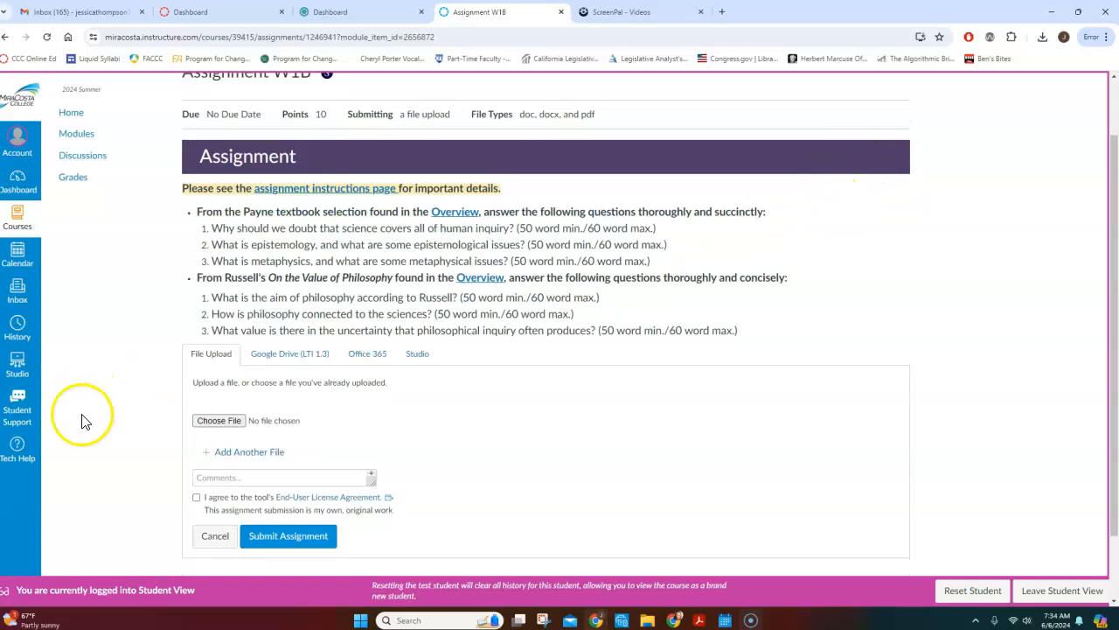
Attach the "Turnitin sample" Word document from the GOOGLE folder to the Assignment W1B file upload.
left_click(223, 420)
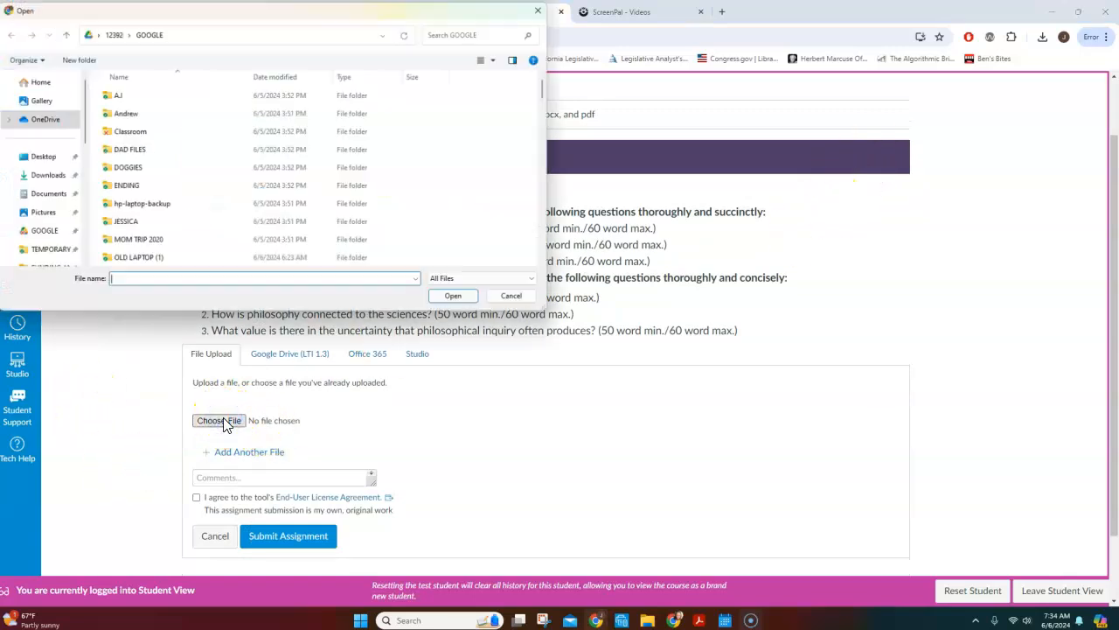
left_click(51, 231)
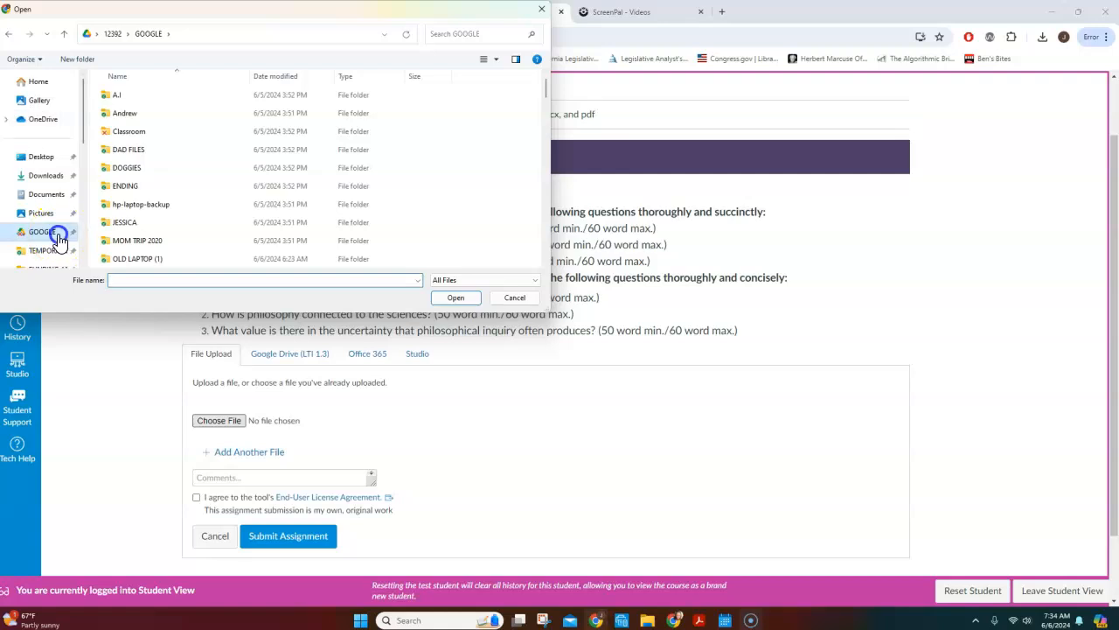
scroll(284, 181, "down", 5)
scroll(289, 175, "down", 8)
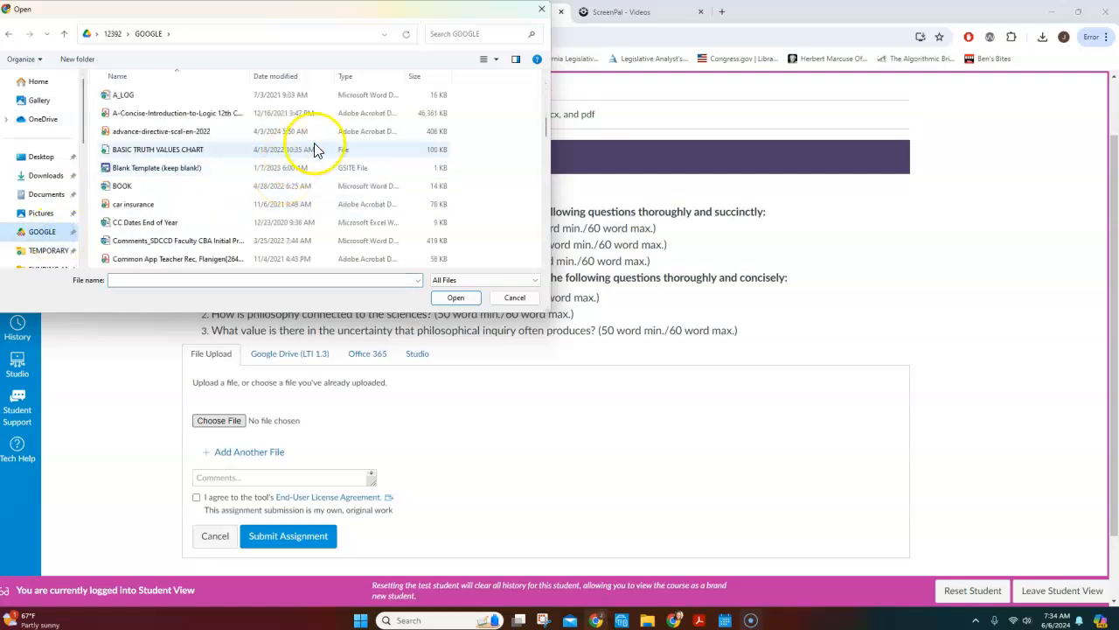
scroll(315, 150, "down", 10)
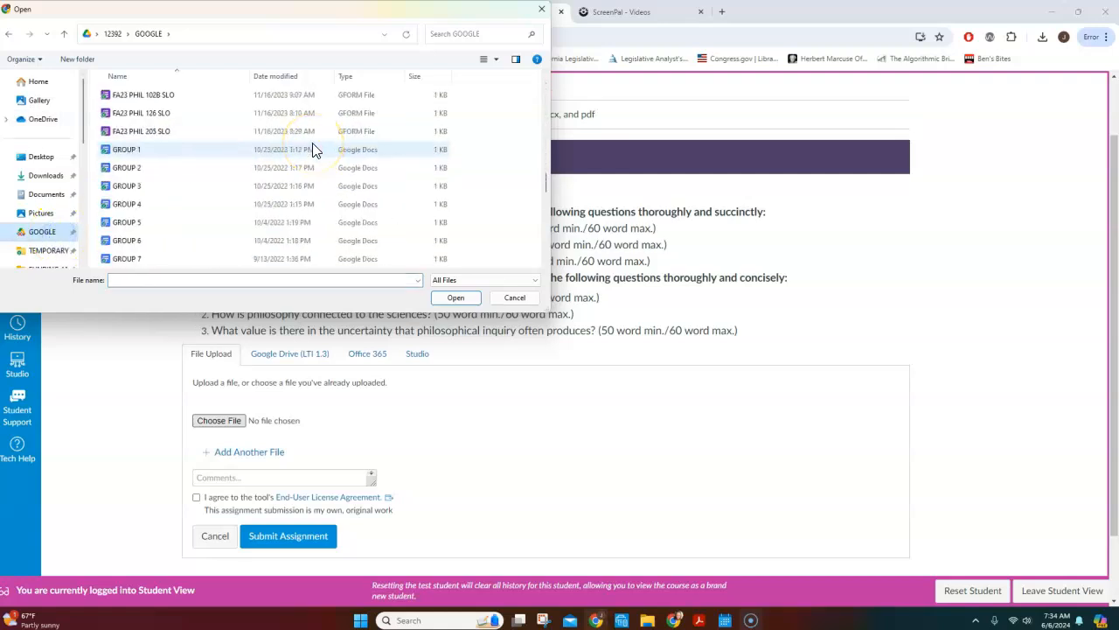
scroll(314, 151, "down", 5)
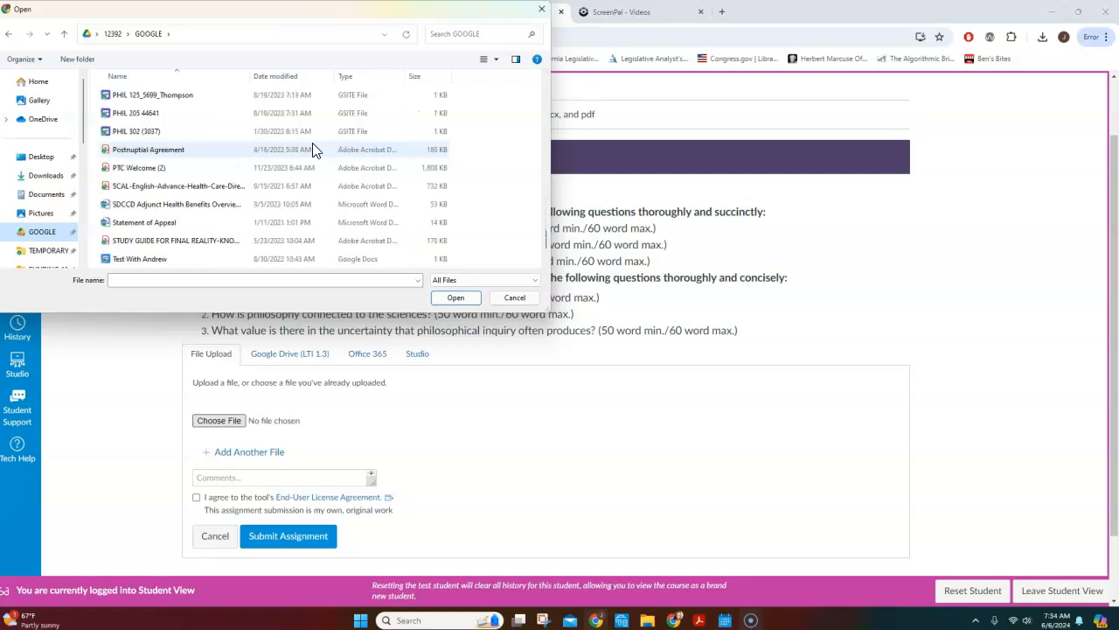
scroll(315, 151, "down", 1)
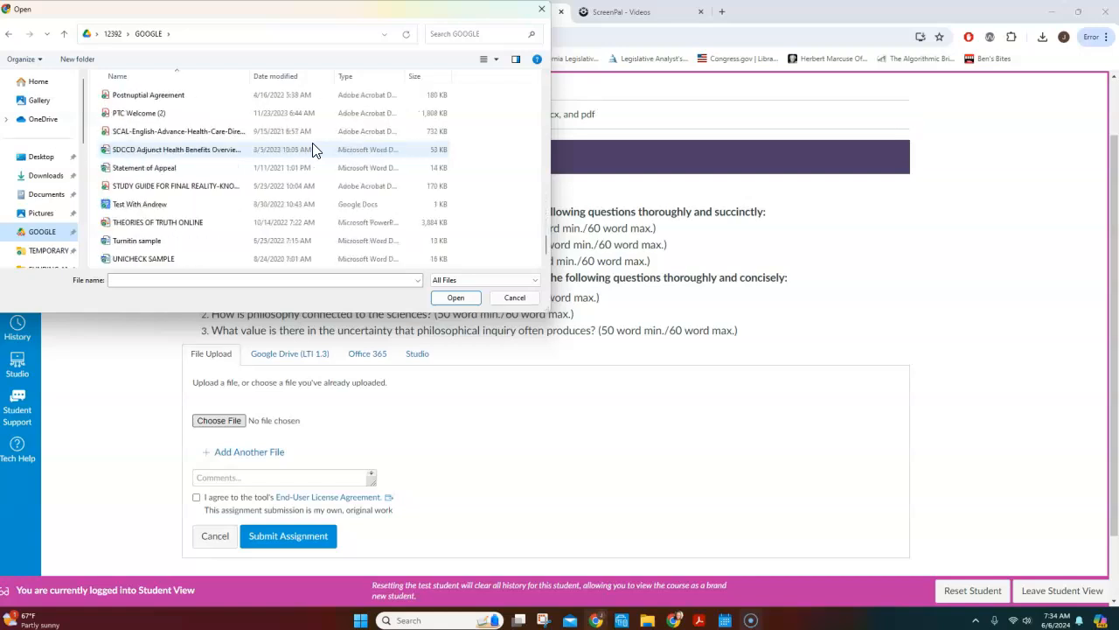
left_click(149, 243)
left_click(458, 298)
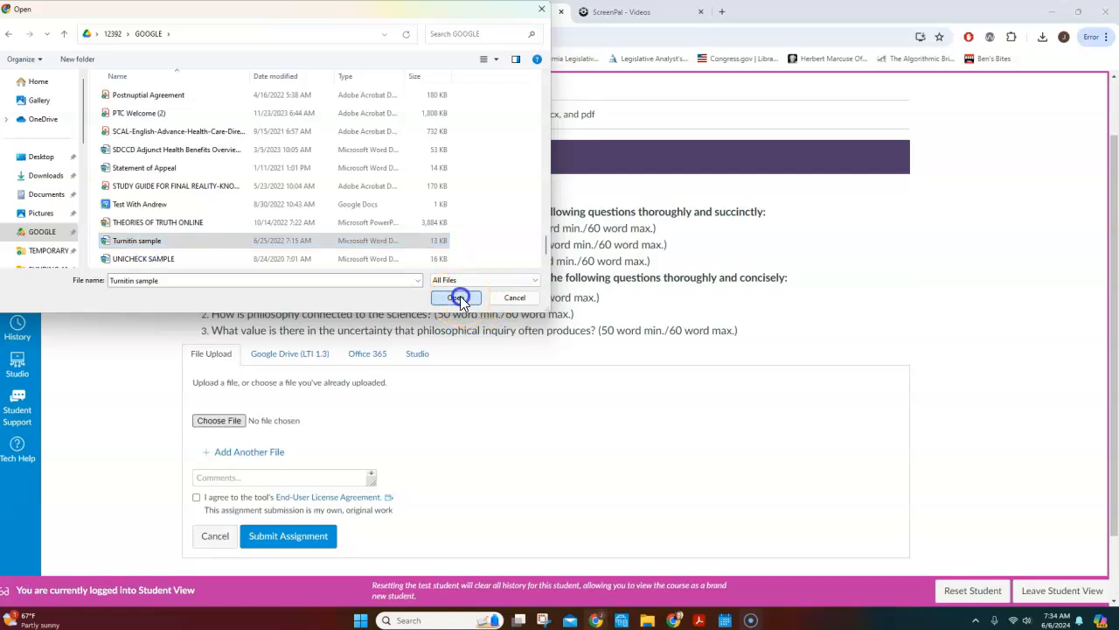
Agree to the End-User License Agreement and originality statement, and submit Assignment W1B.
scroll(524, 387, "down", 1)
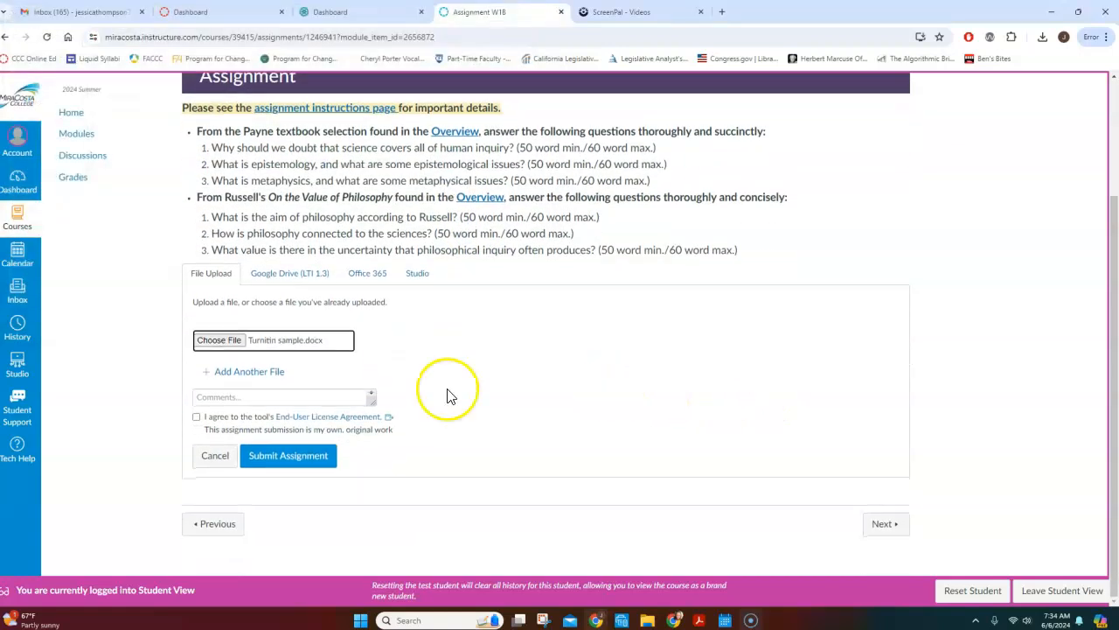
left_click(197, 417)
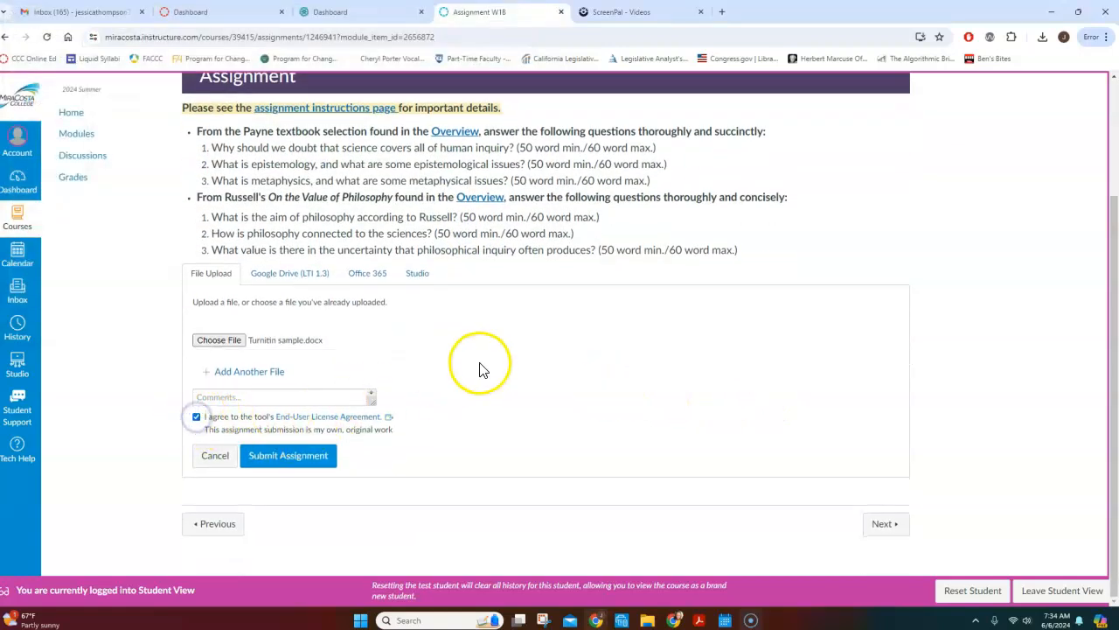
left_click(288, 458)
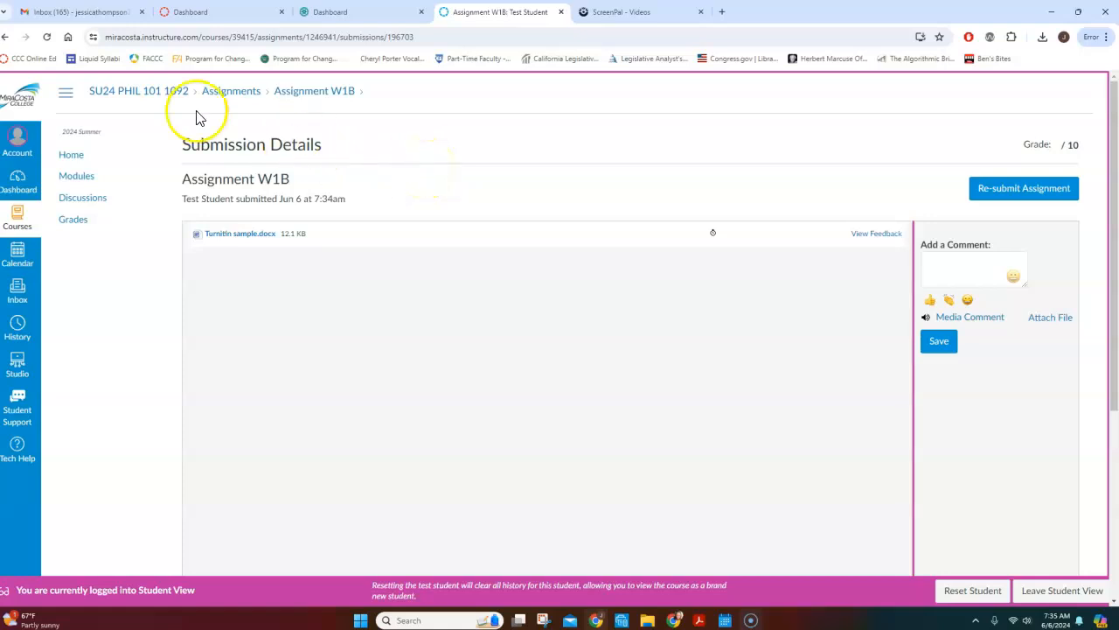
Refresh the submission details and open the file's Turnitin similarity report, accepting the user agreement and dismissing the welcome tour.
left_click(47, 38)
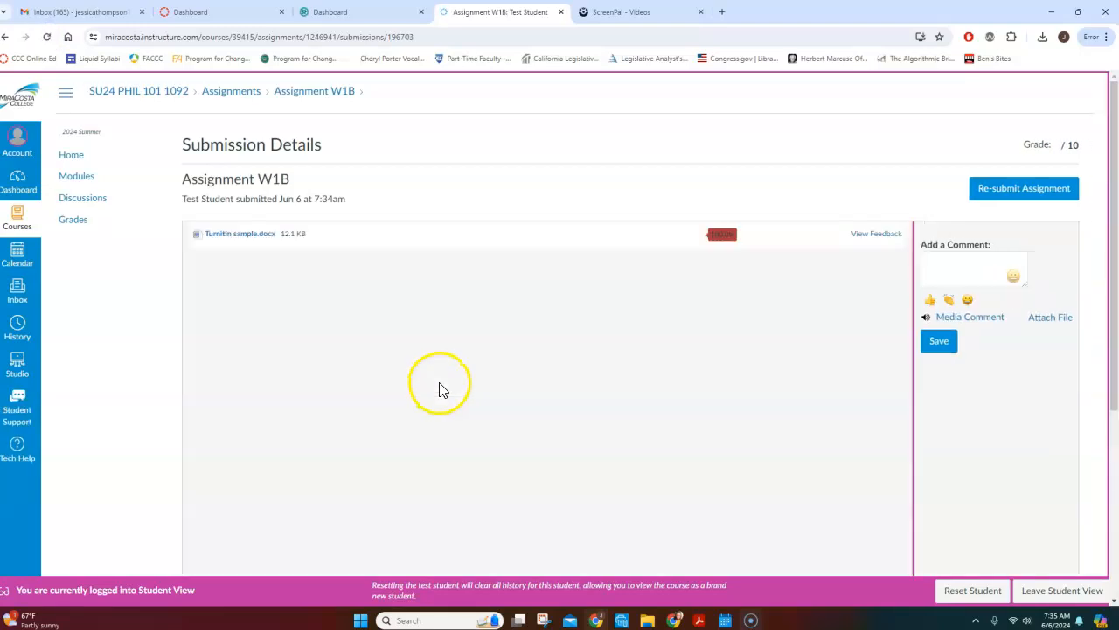
left_click(722, 236)
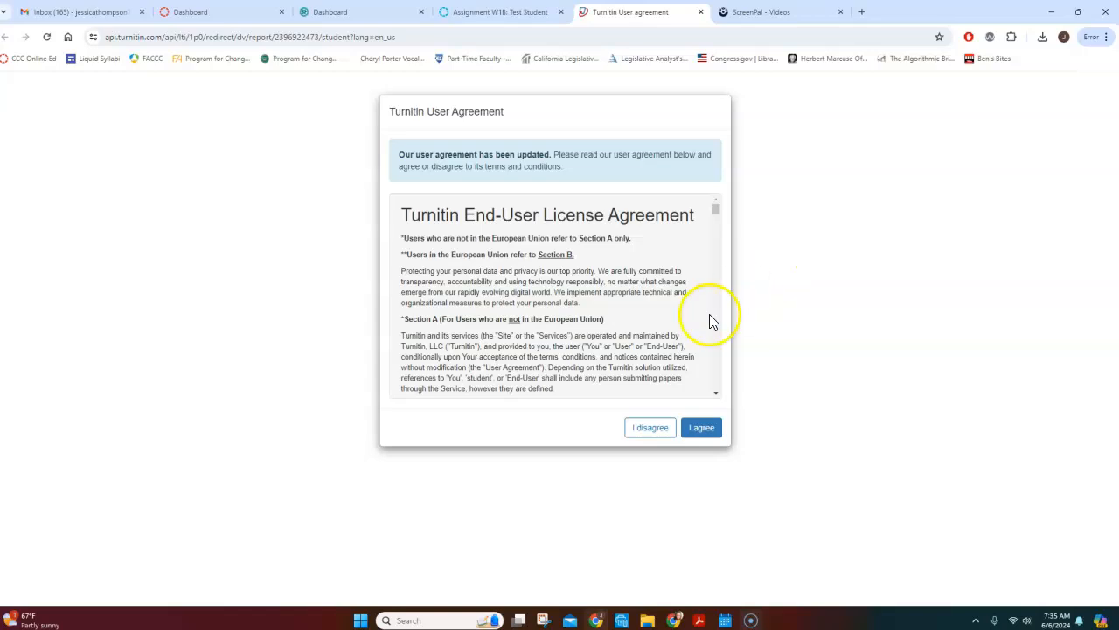
left_click(705, 429)
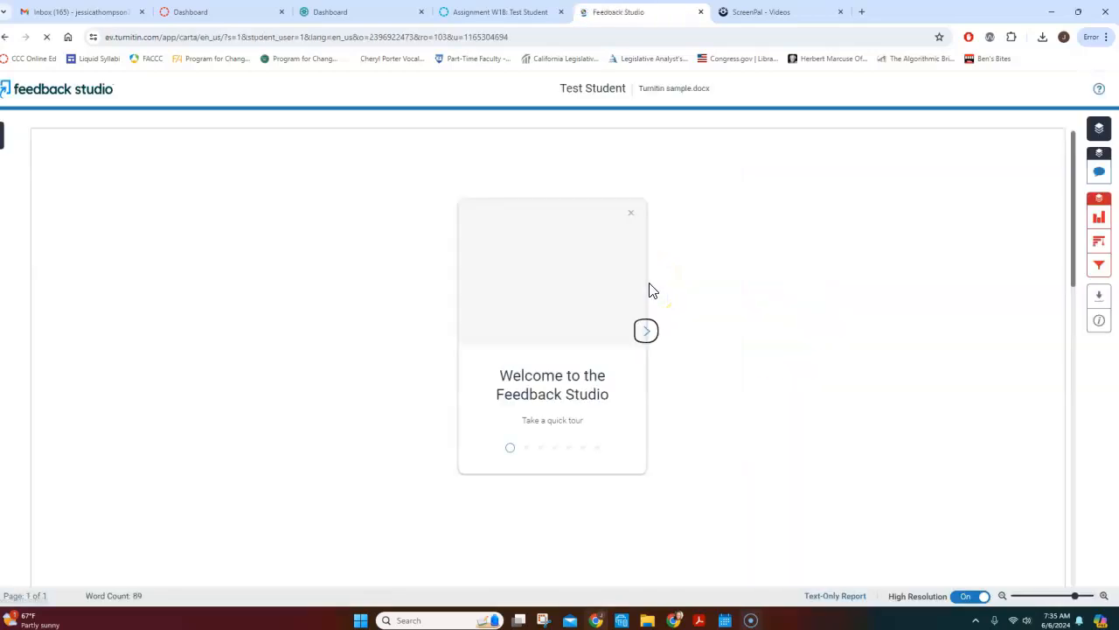
left_click(630, 213)
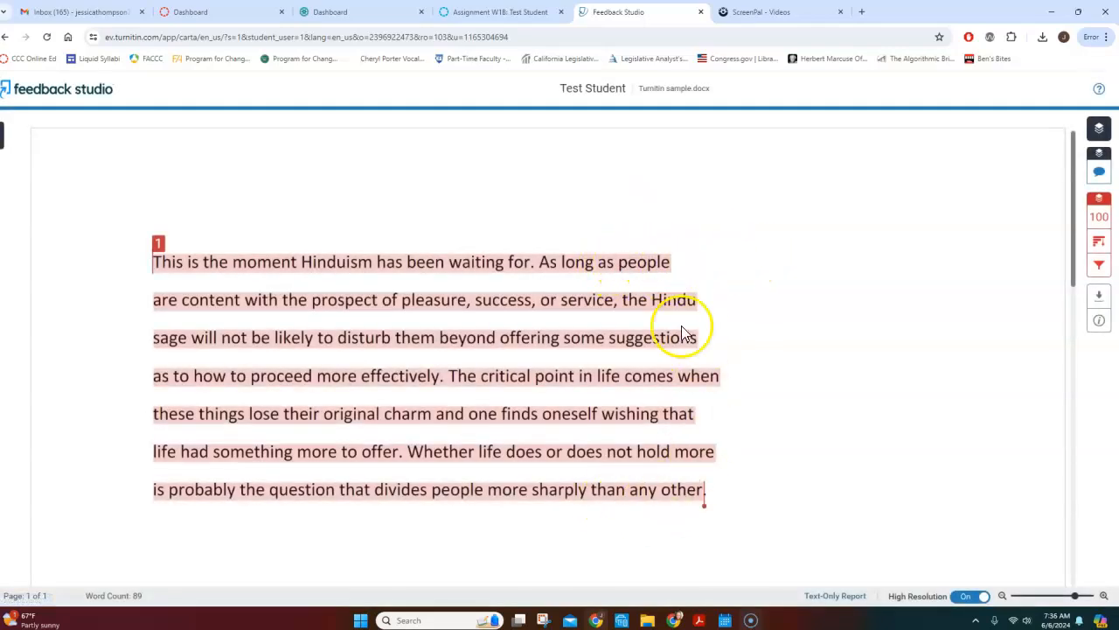
Examine the highlighted text and the Match Overview in the Turnitin report, and close the report.
left_click(652, 262)
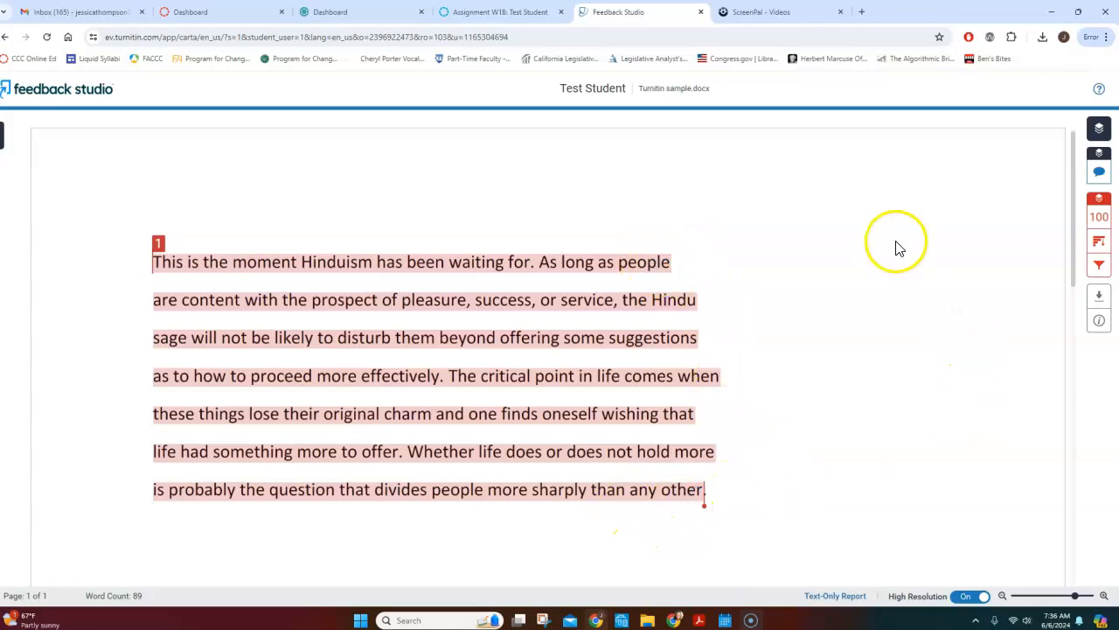
left_click(1099, 219)
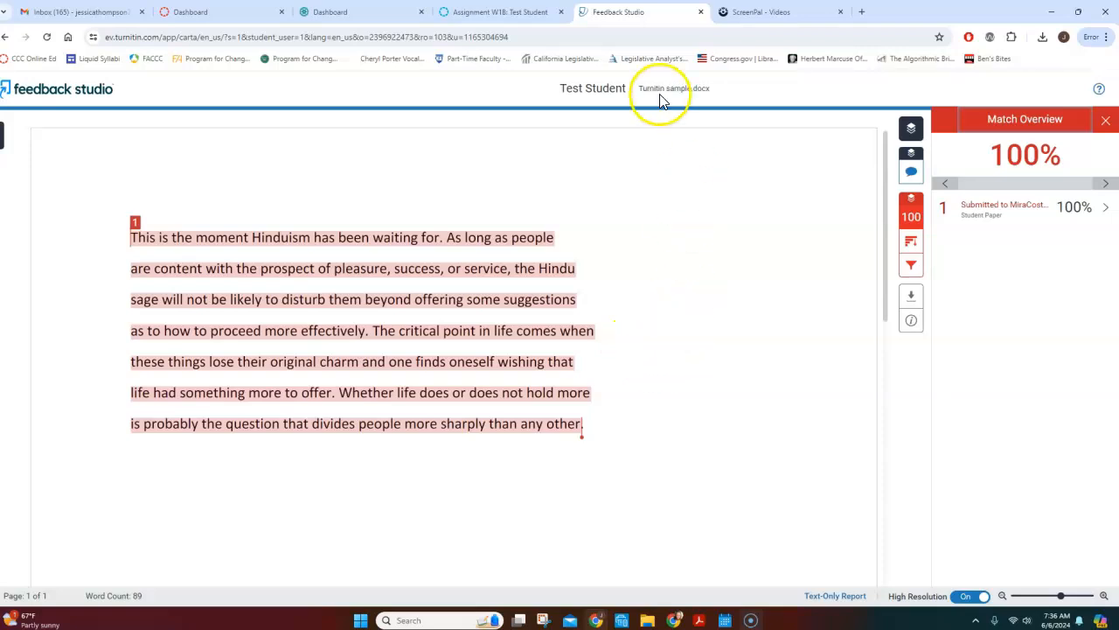
left_click(702, 12)
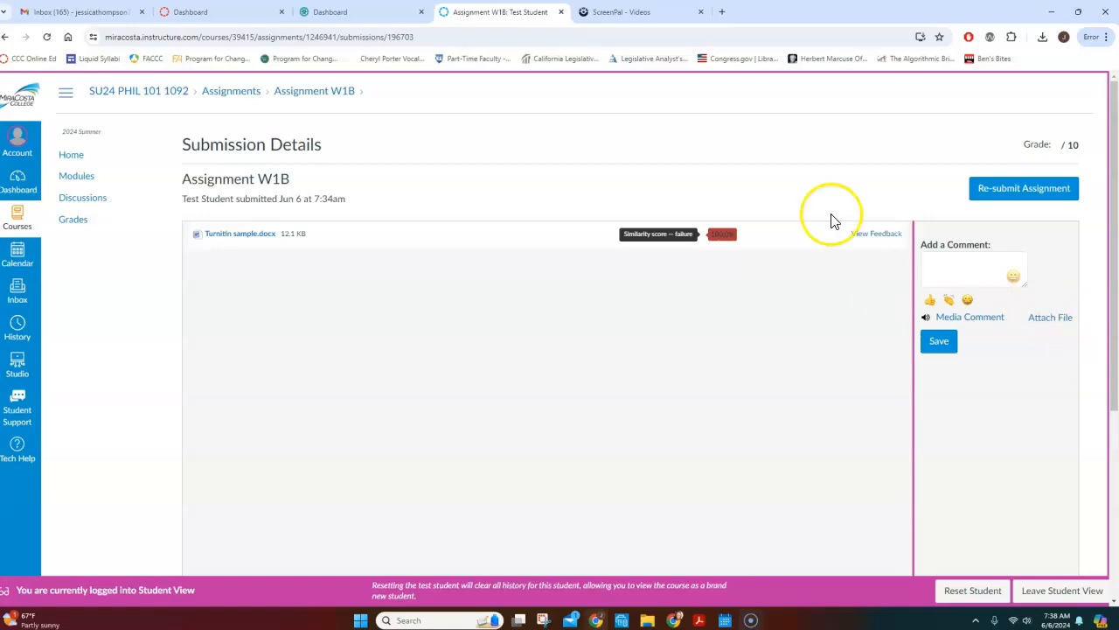
Leave Student View and open the course gradebook.
left_click(1048, 594)
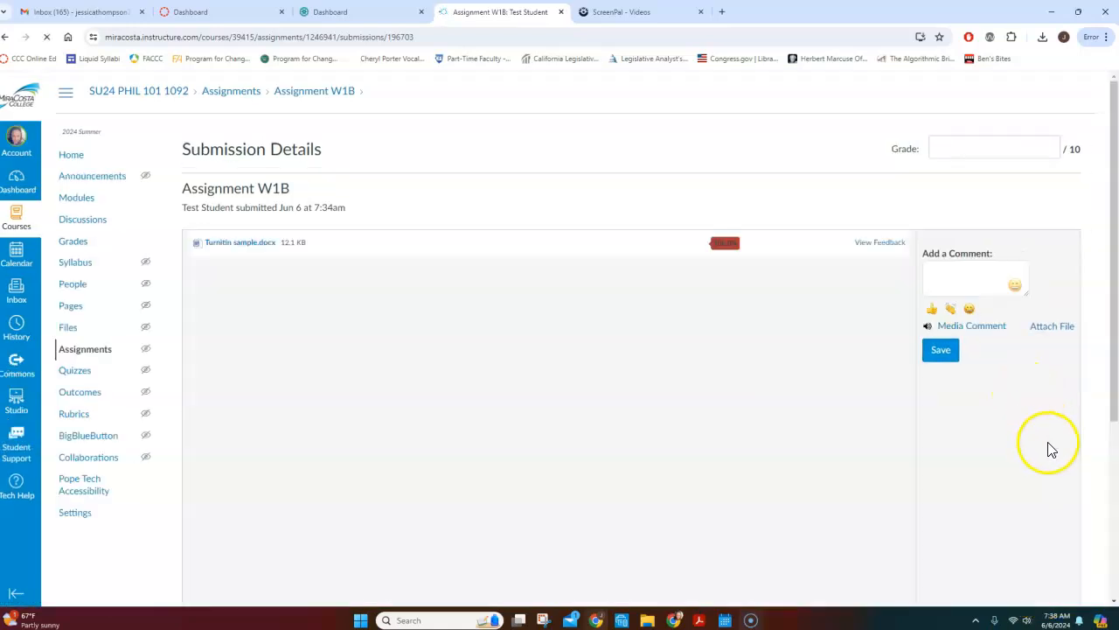
left_click(75, 195)
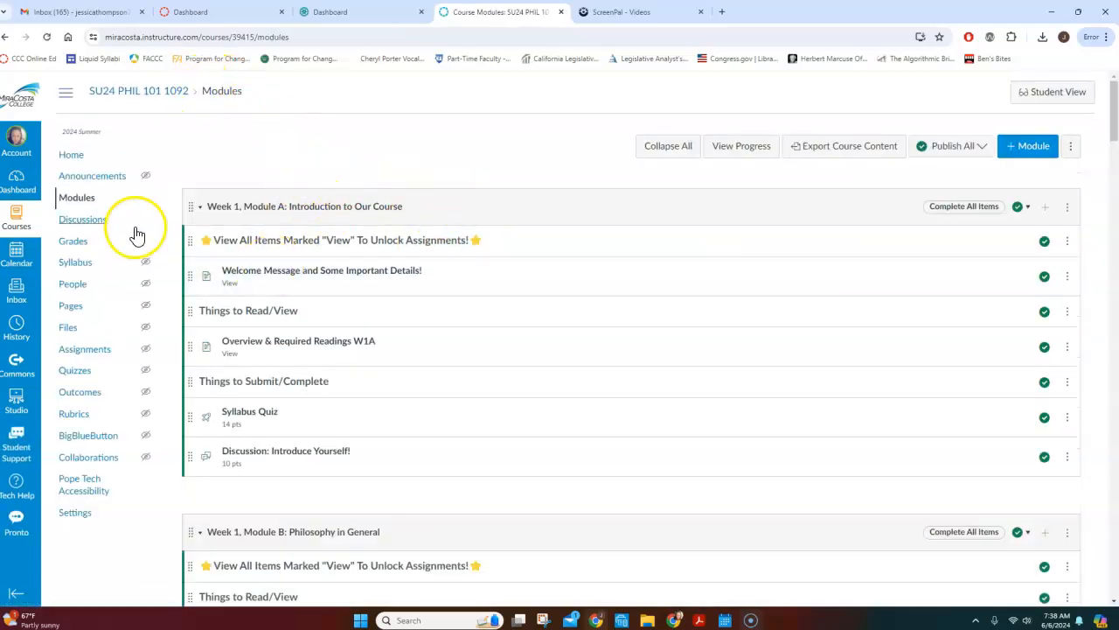
left_click(76, 243)
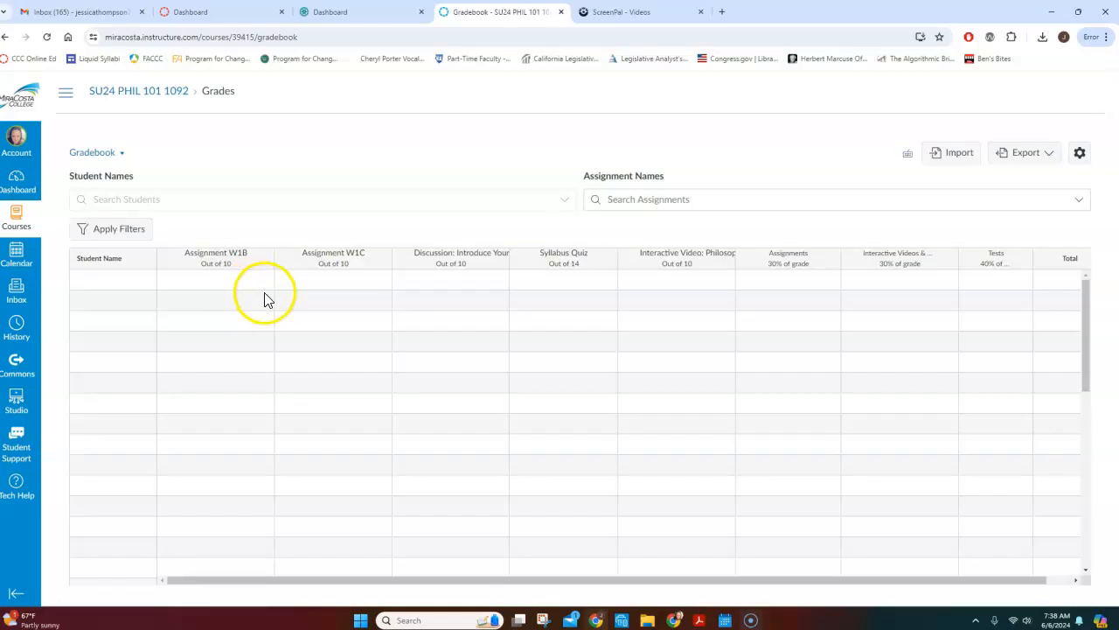
Open the Test Student's Assignment W1B submission in SpeedGrader and give it a grade of 0 out of 10.
scroll(432, 424, "down", 5)
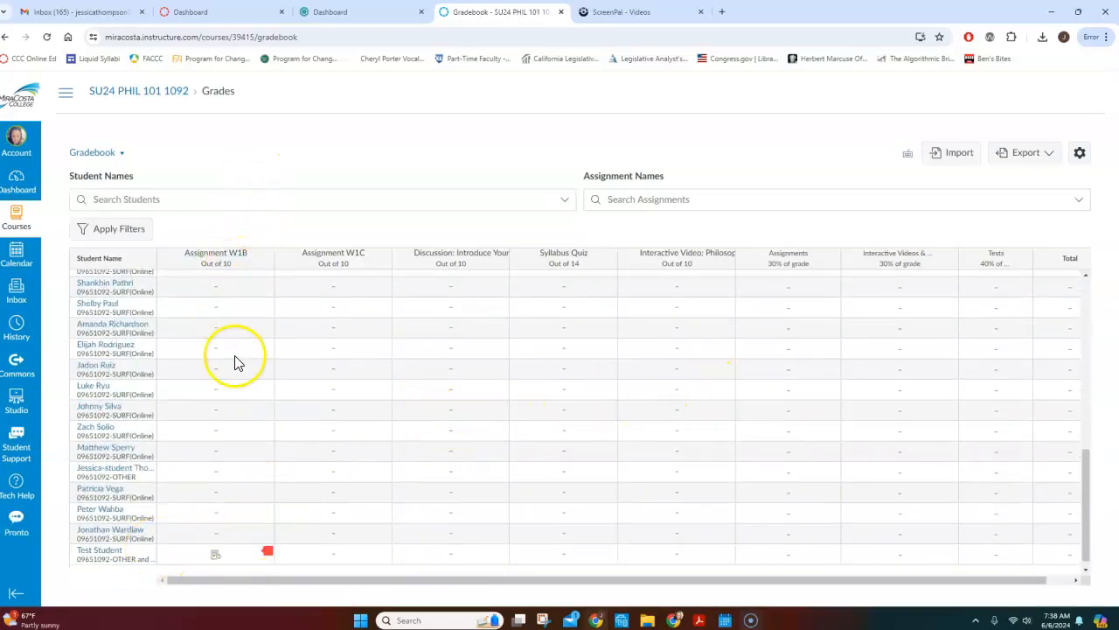
left_click(267, 555)
left_click(267, 556)
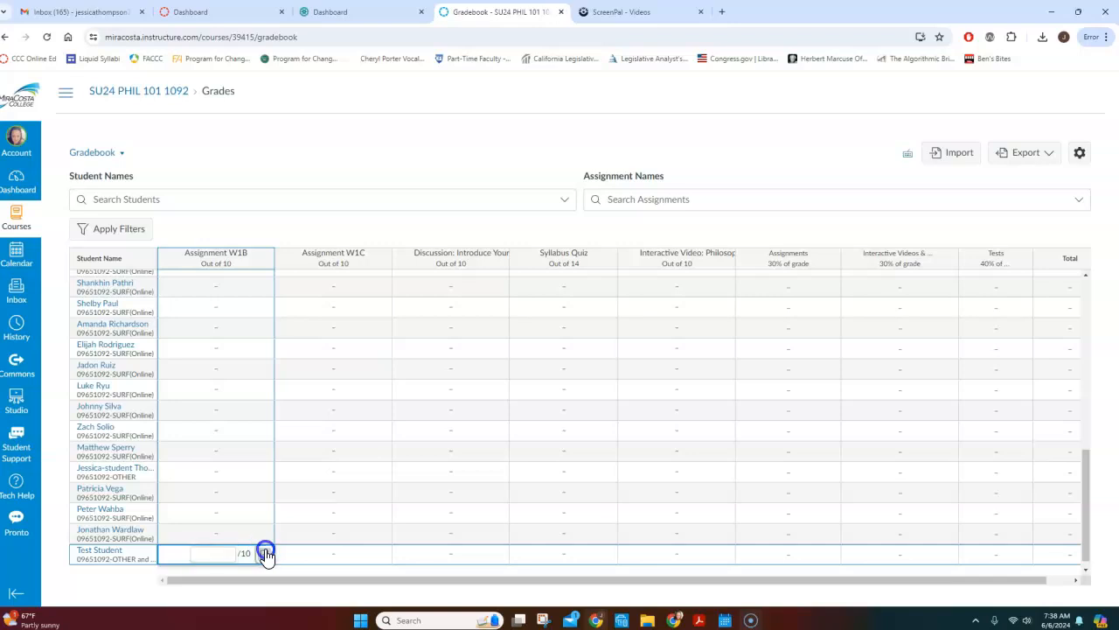
left_click(1025, 189)
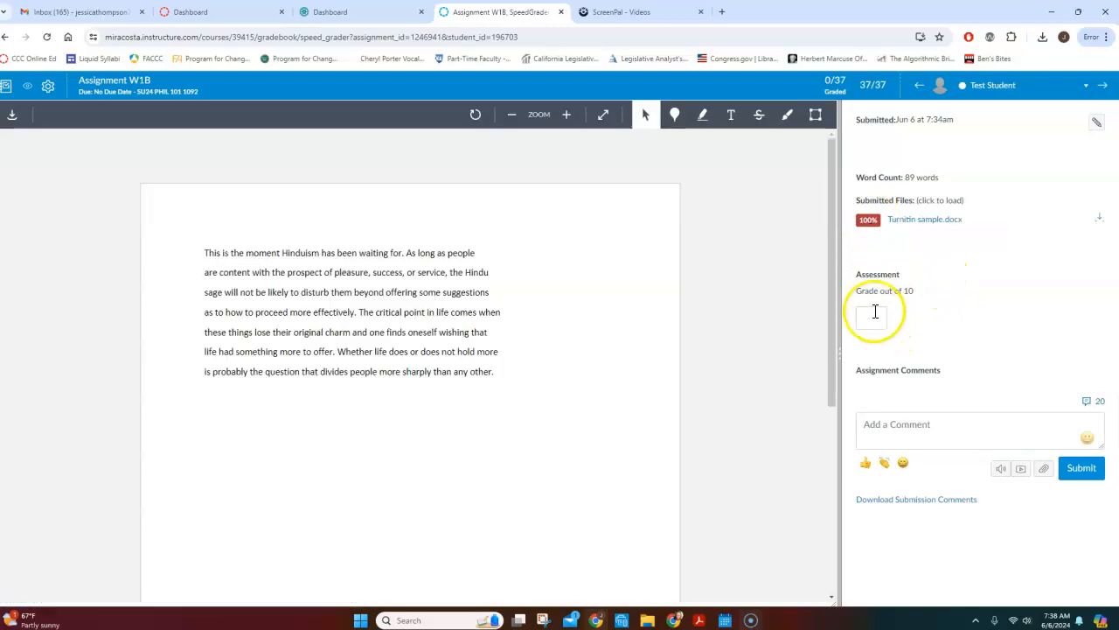
left_click(874, 311)
type("0")
Submit the assignment comment "Uh-oh...Turnitn number is too high. Please resubmit before deadline! :)".
left_click(930, 425)
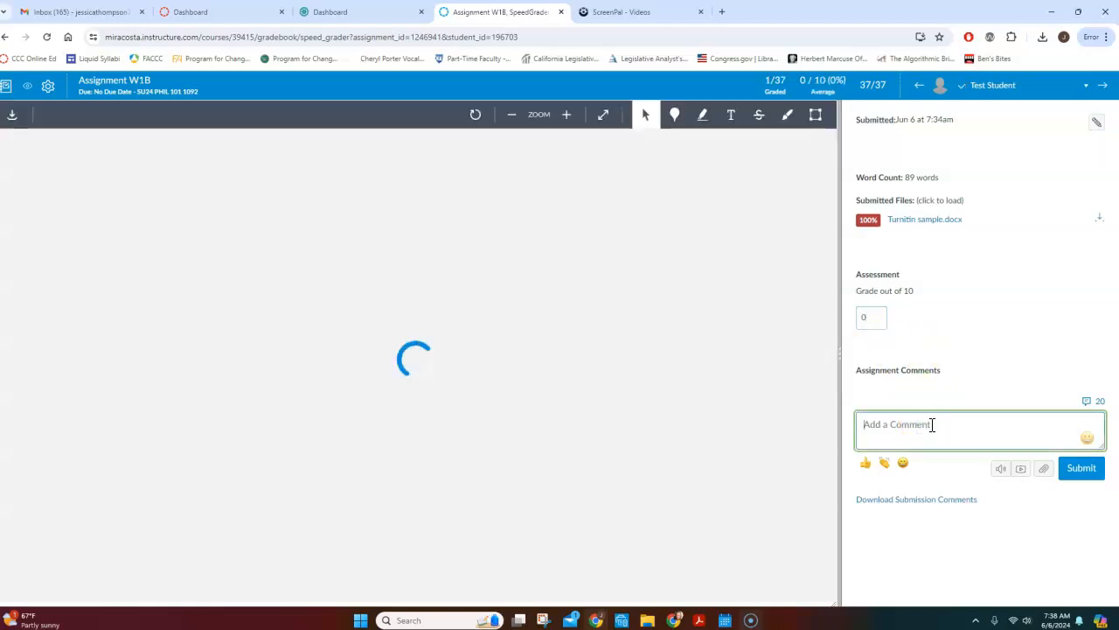
type("Uh-oh")
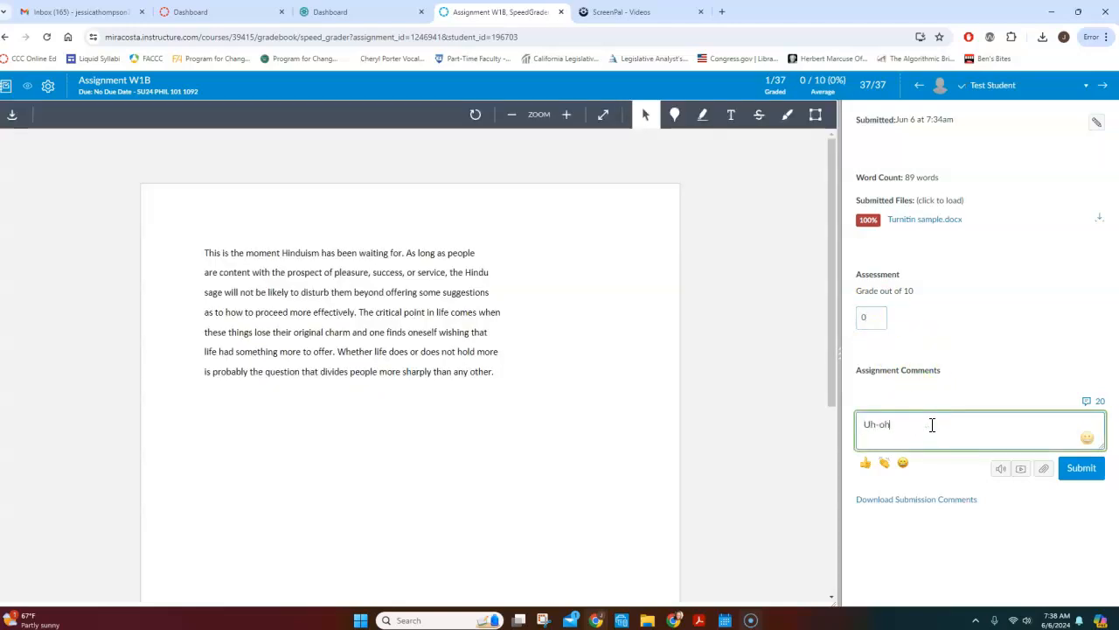
type("...Turnitin number is too high. Please resubmit before deadlie")
key("BackSpace")
type("ne! :")
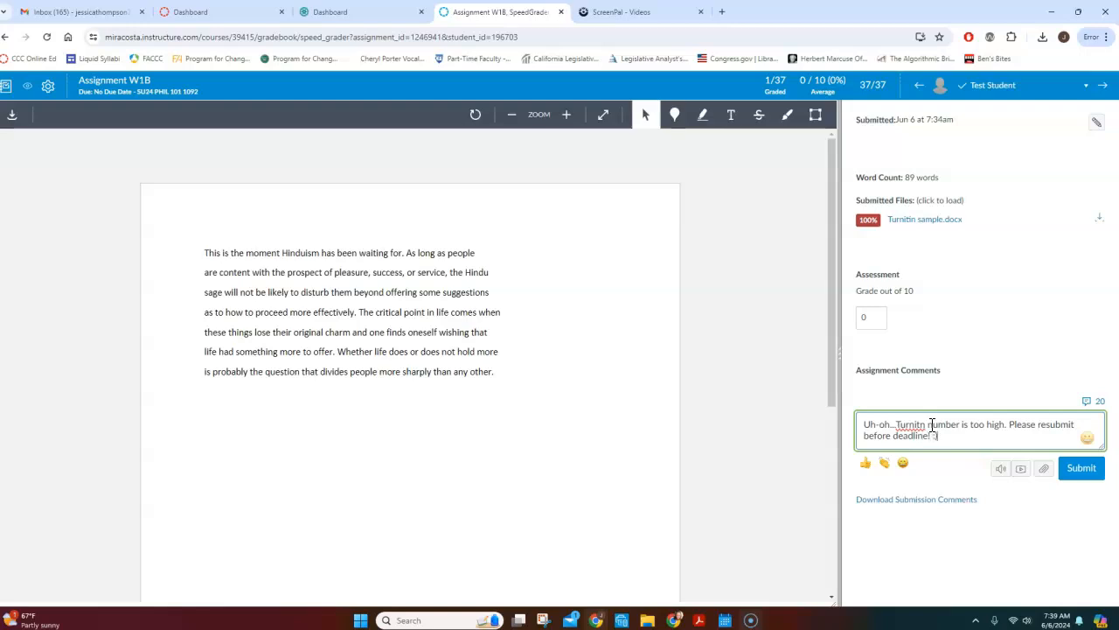
type(")")
left_click(1085, 466)
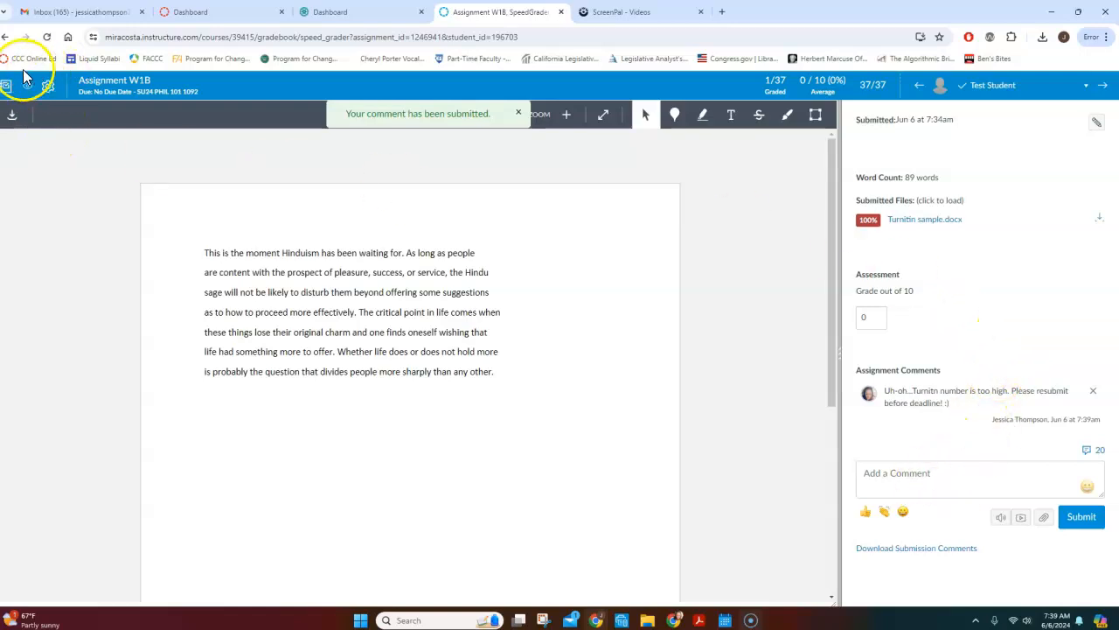
Leave SpeedGrader for the gradebook and open the course's Modules page in Student View.
left_click(6, 42)
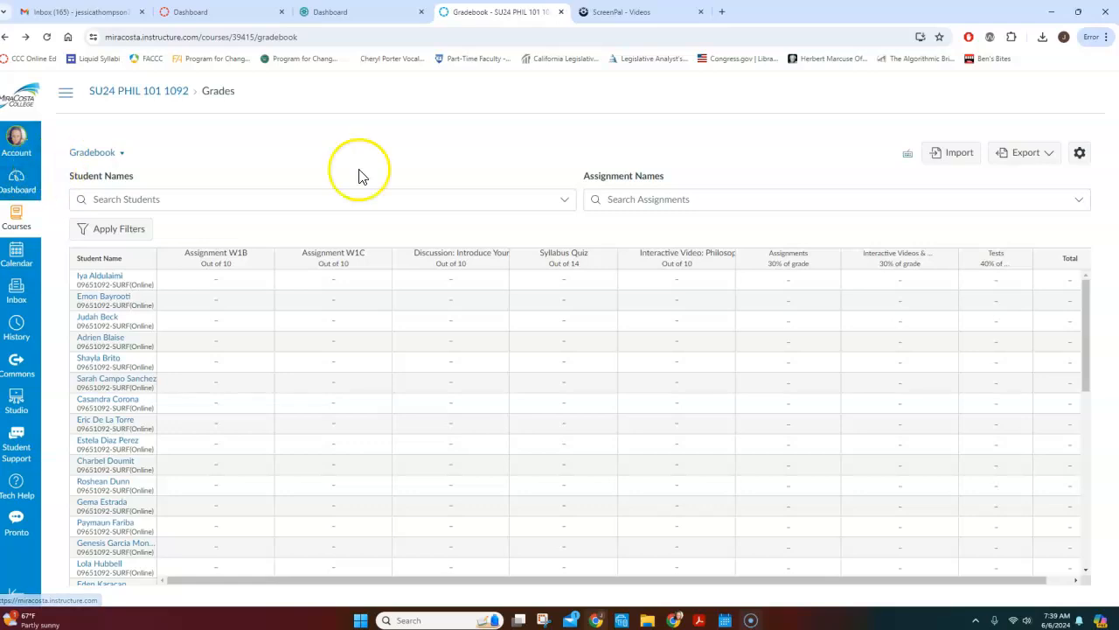
left_click(65, 91)
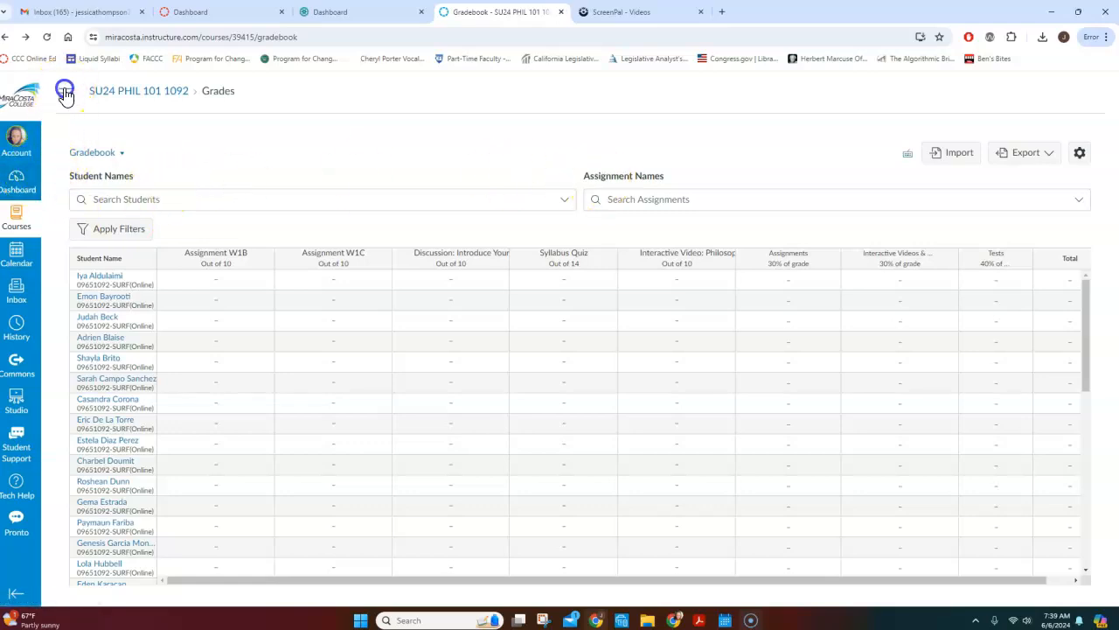
left_click(75, 197)
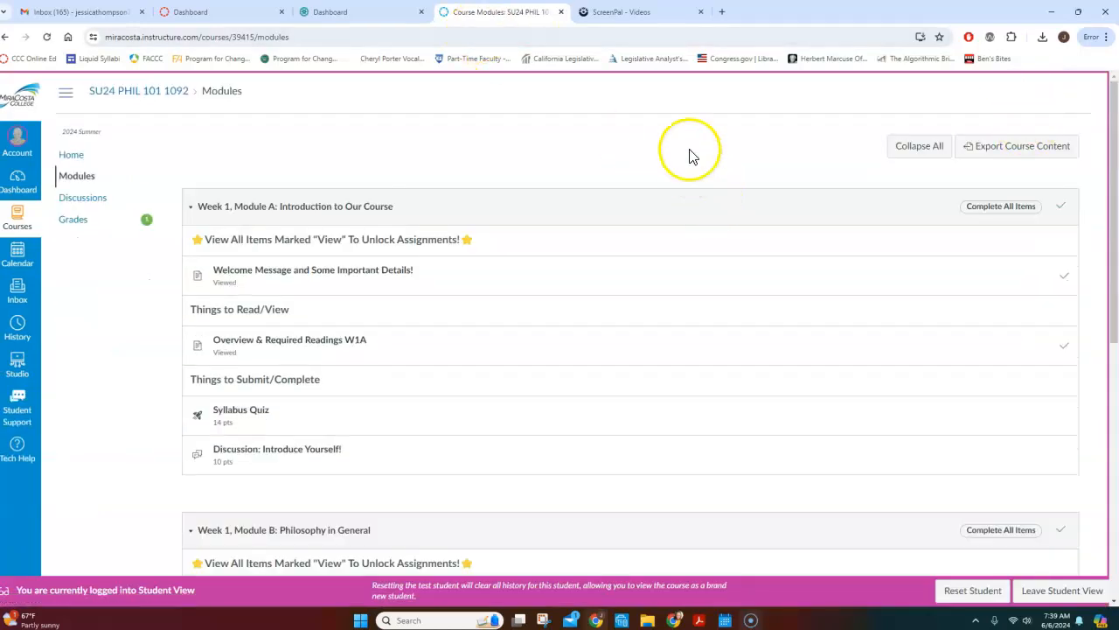
Read the instructor's feedback on Assignment W1B in the Test Student's grades, and close the feedback.
left_click(83, 225)
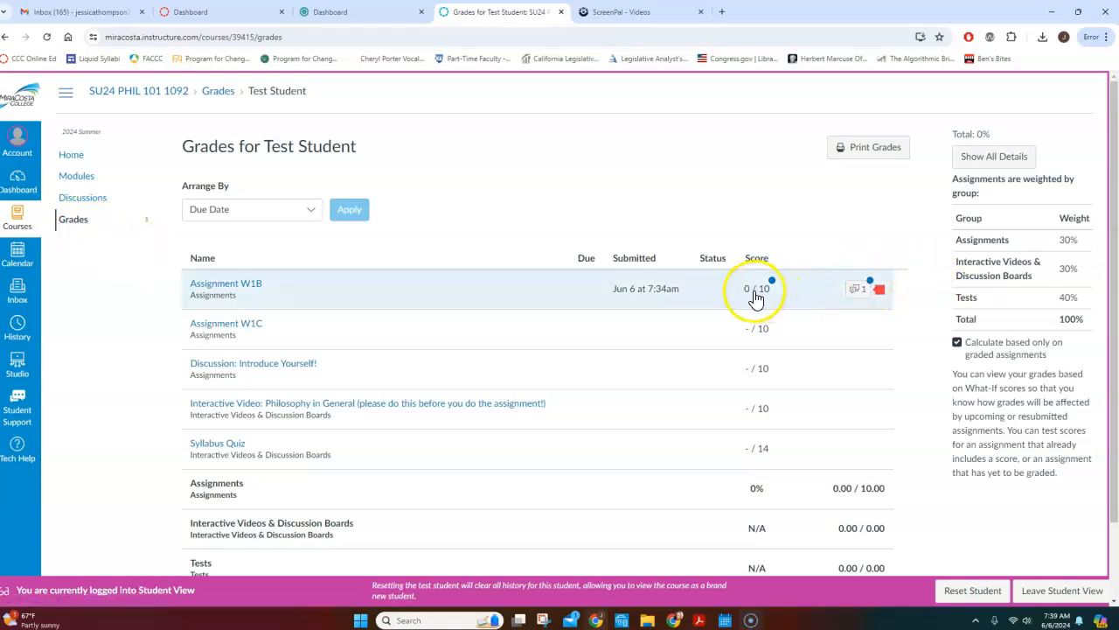
left_click(857, 292)
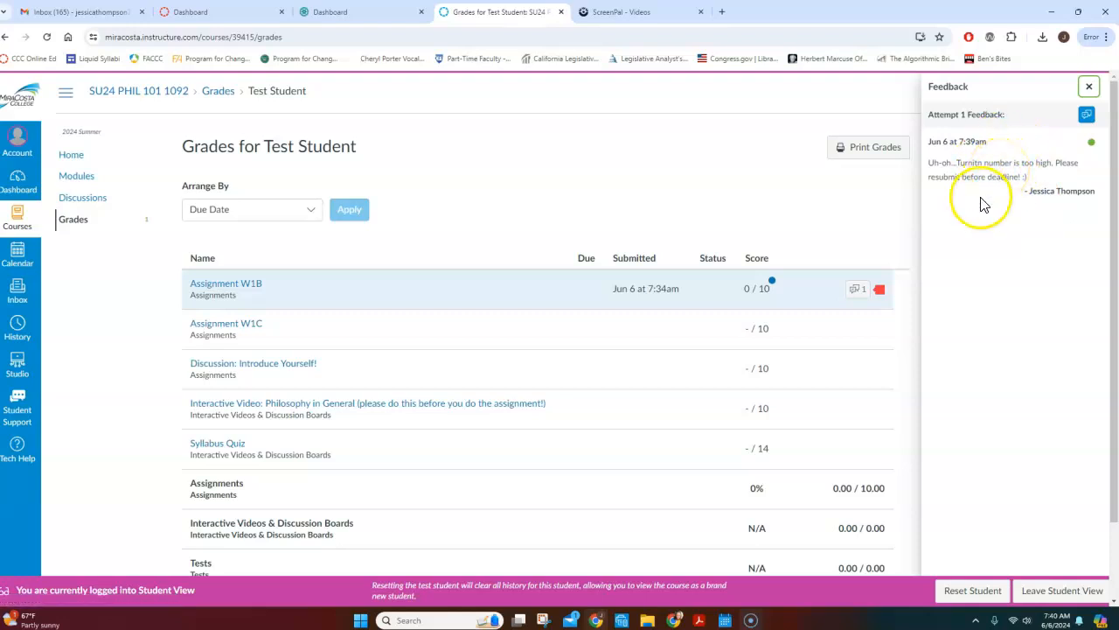
left_click(1088, 88)
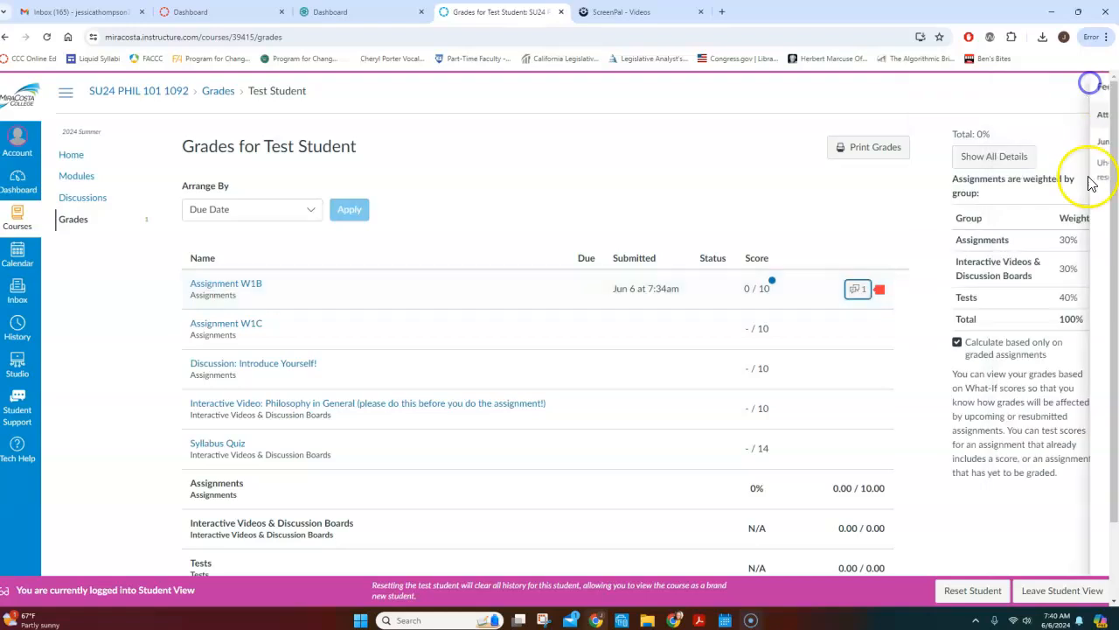
Open Assignment W1B from the course modules and go to its submission details.
left_click(78, 176)
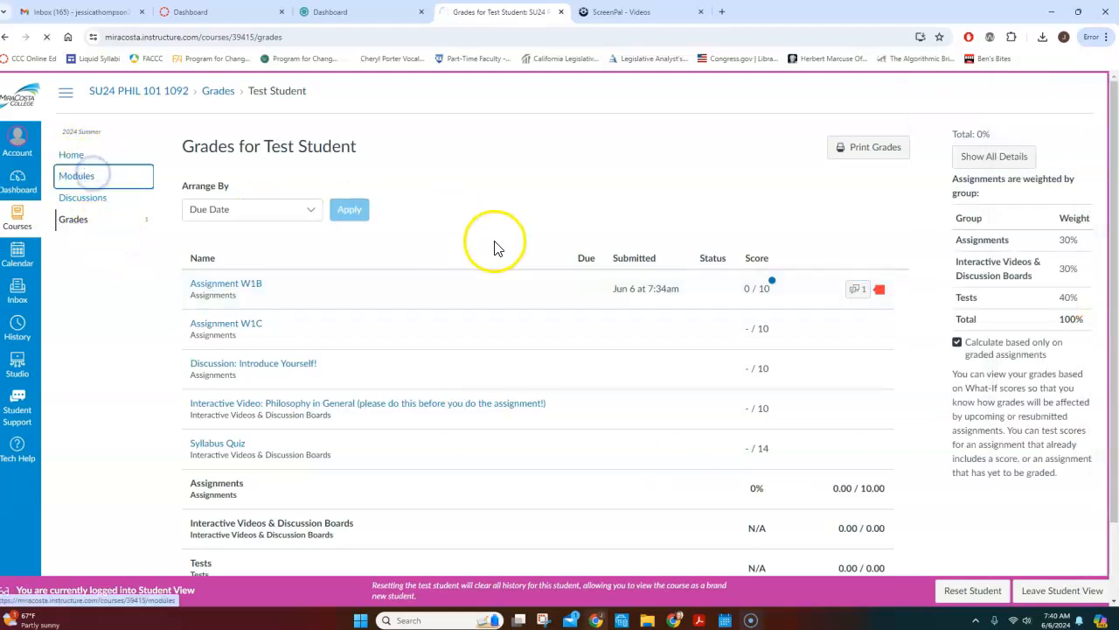
scroll(540, 260, "down", 5)
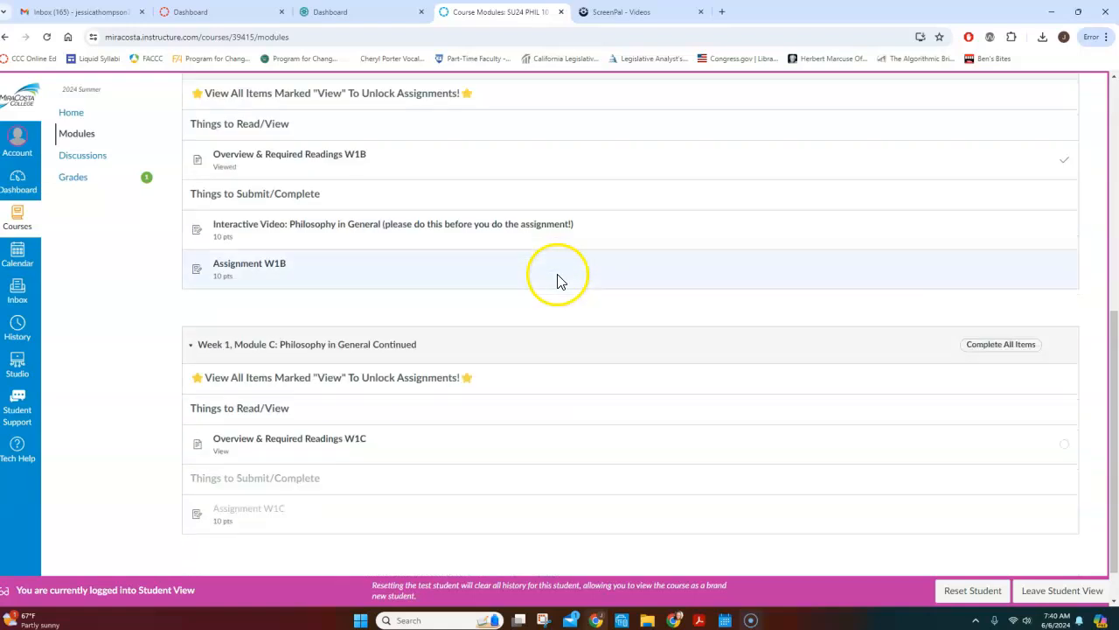
left_click(271, 223)
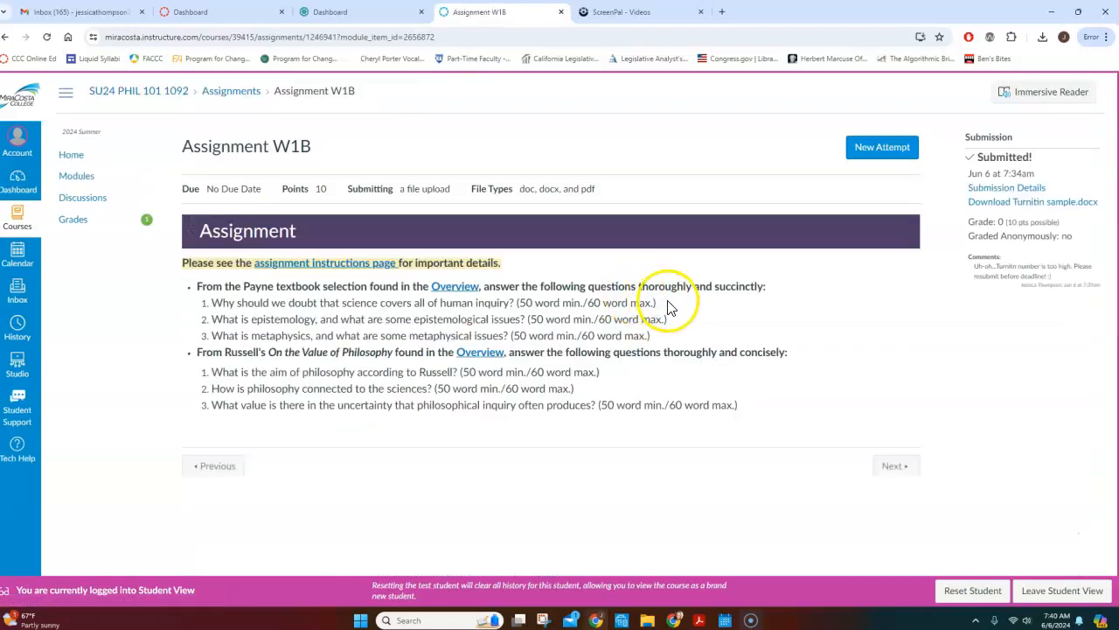
left_click(996, 191)
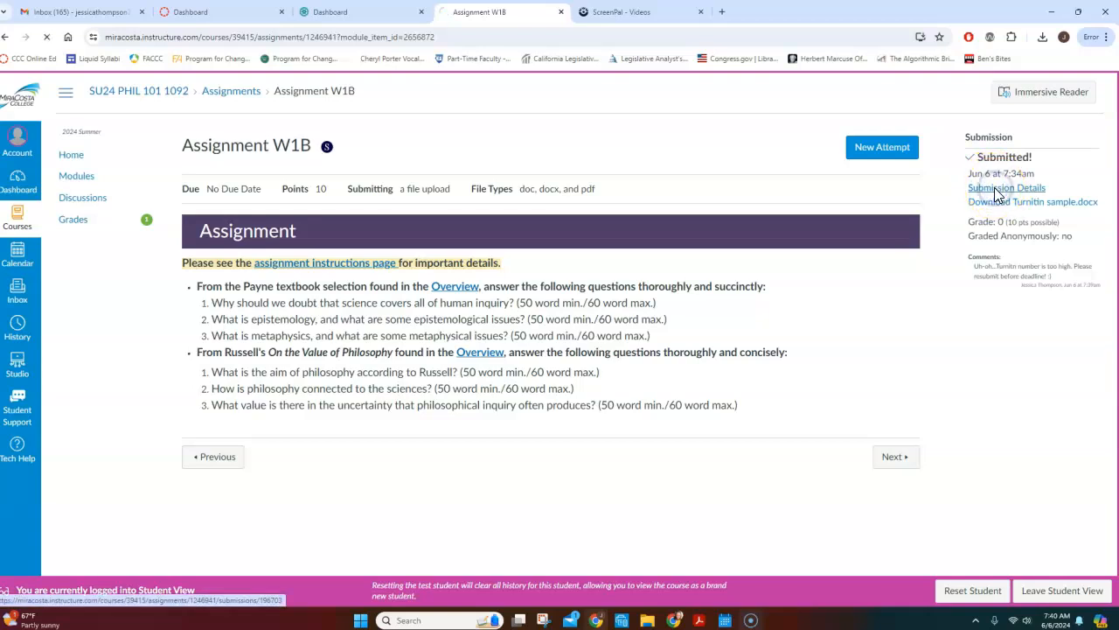